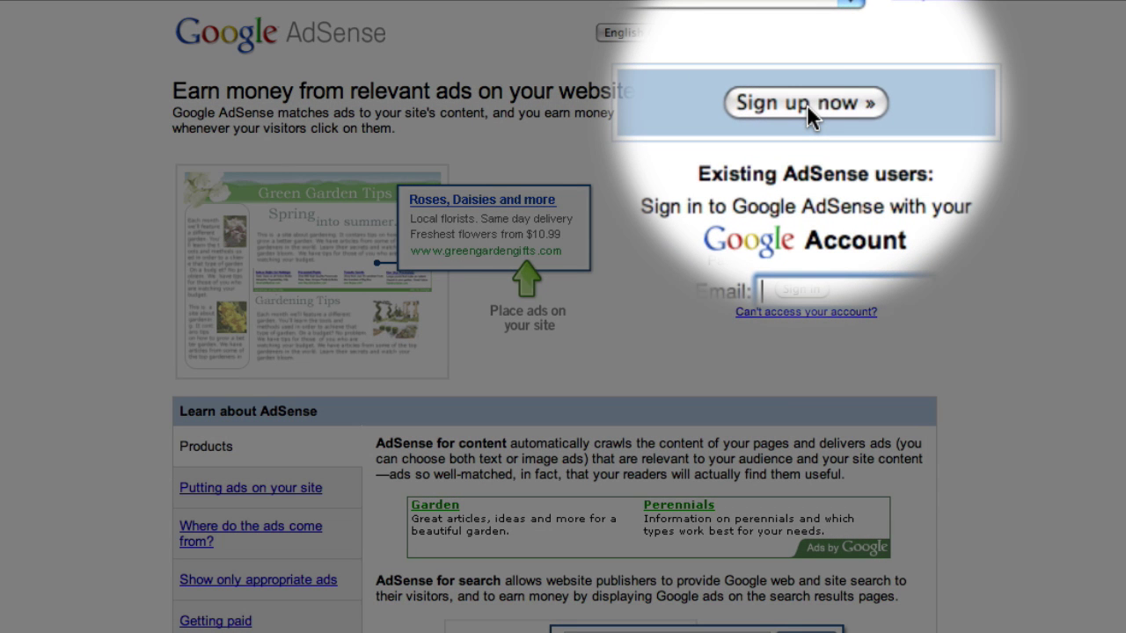
click(806, 105)
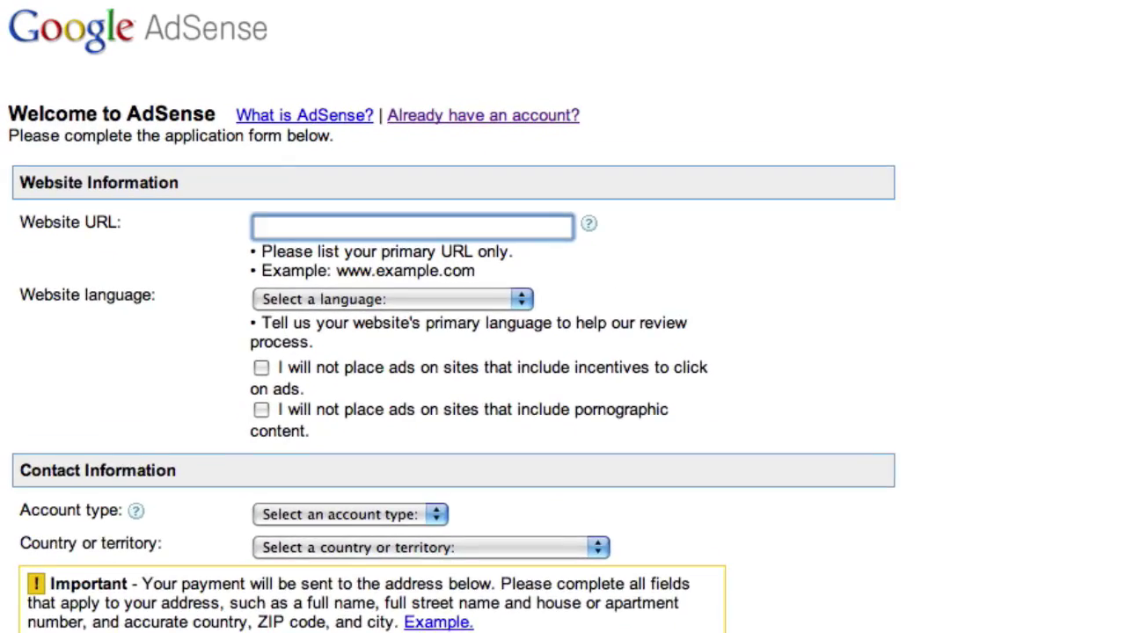
text(www.pianoforbeginnersblog.com)
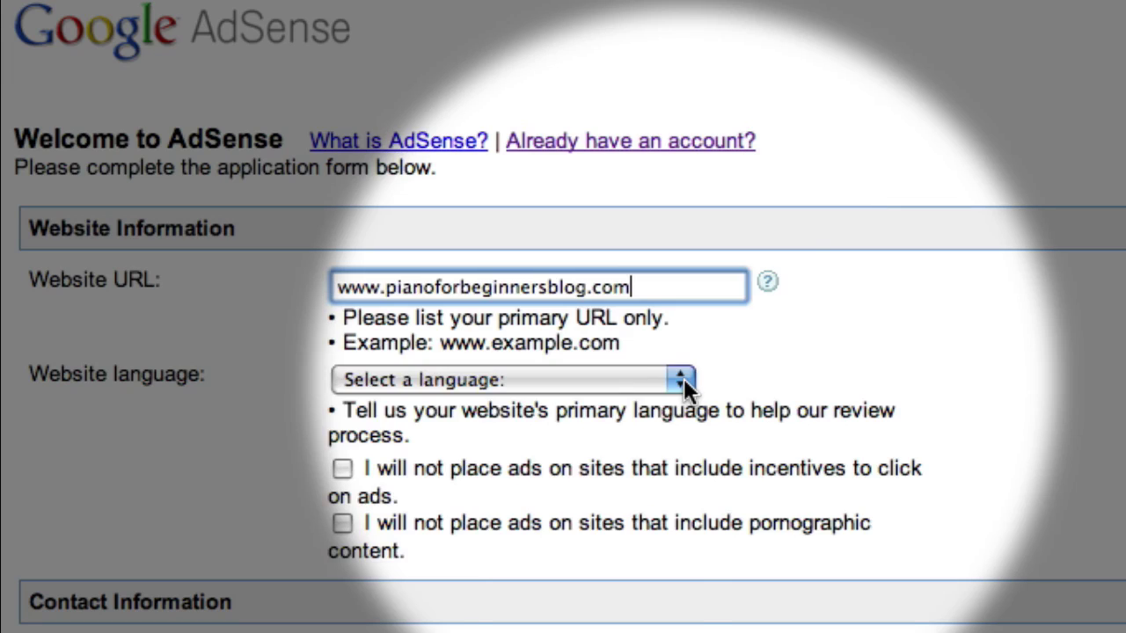
click(683, 378)
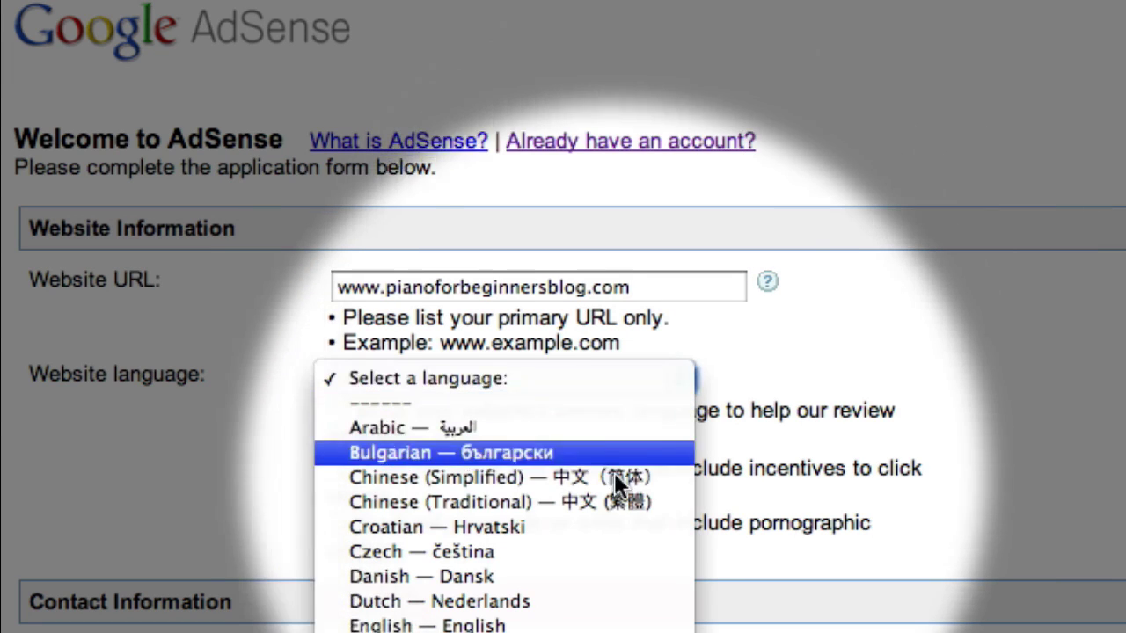
click(589, 623)
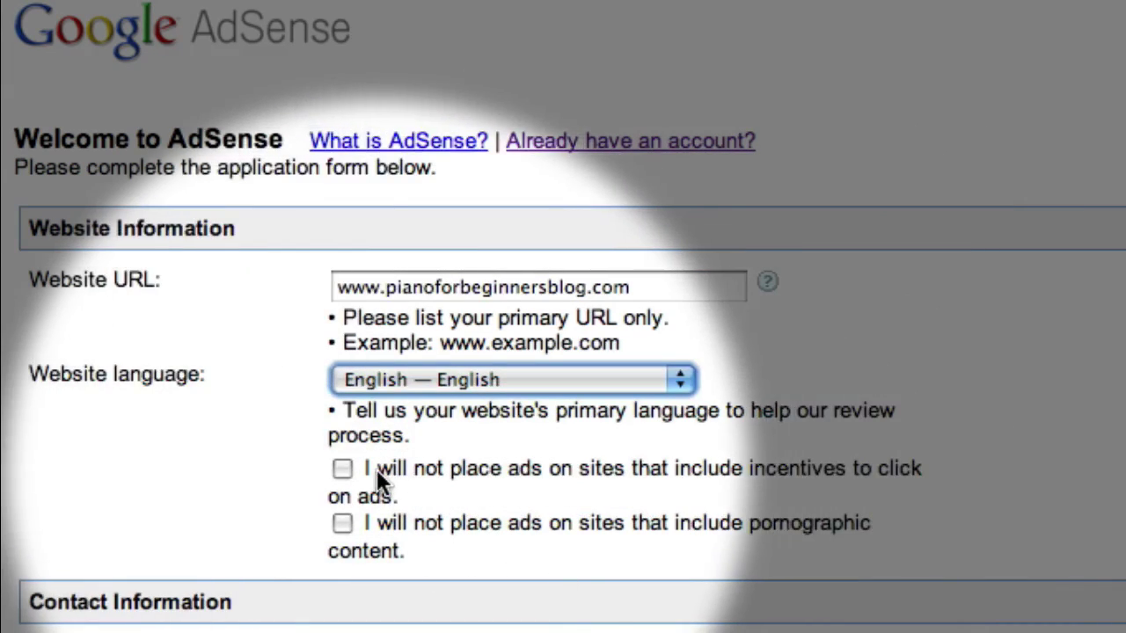
Agree to both content pledges and choose an Individual account in Australia
click(343, 468)
click(341, 521)
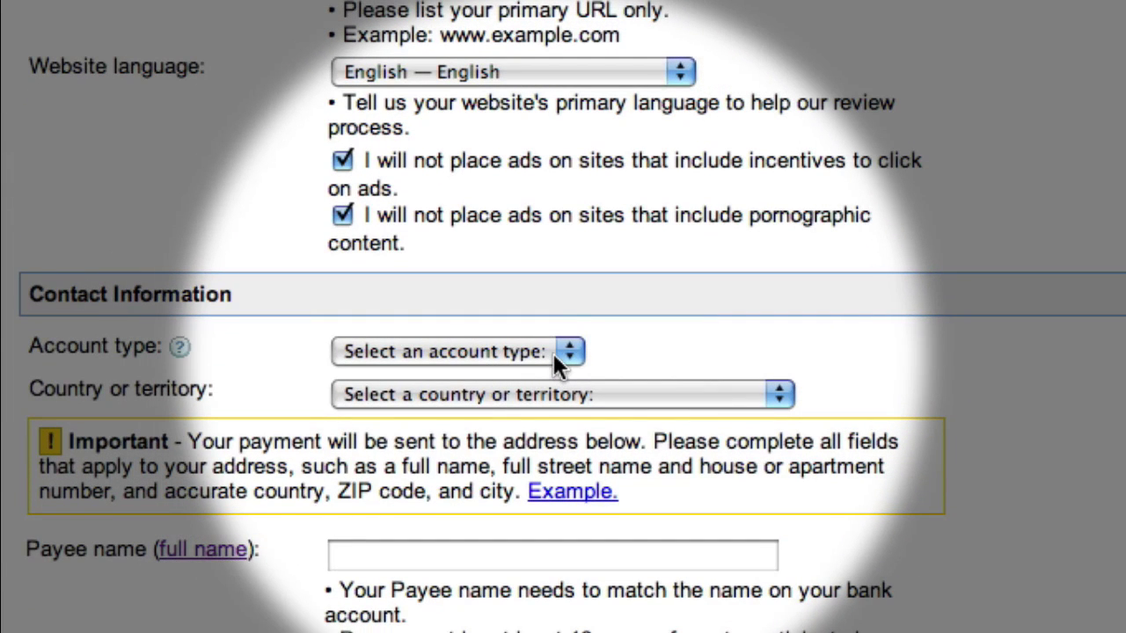
click(567, 356)
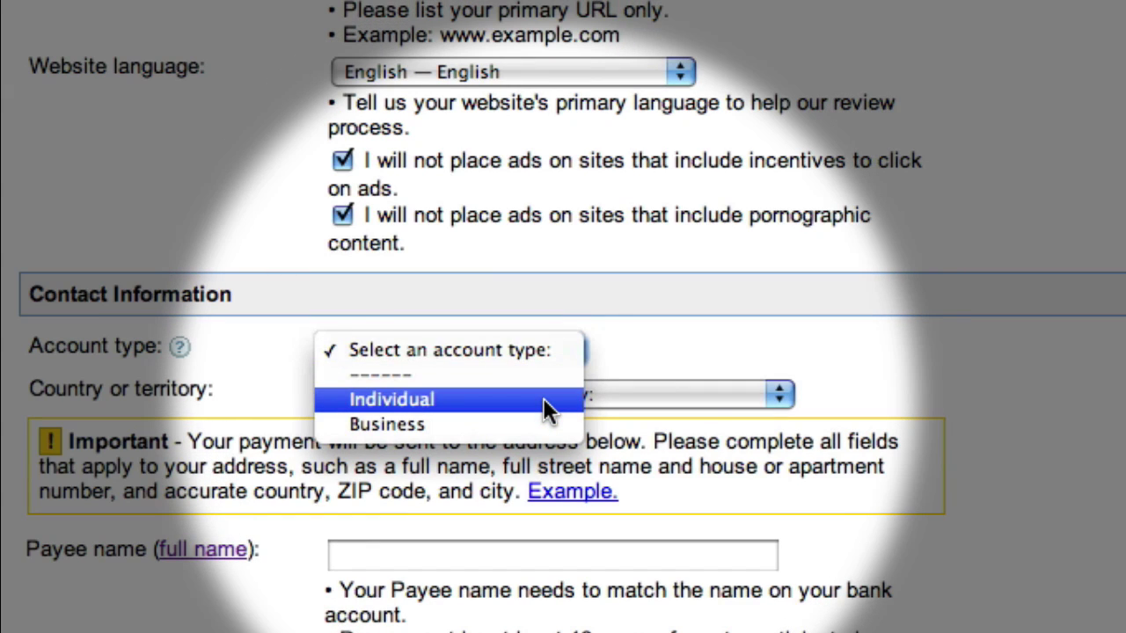
click(542, 398)
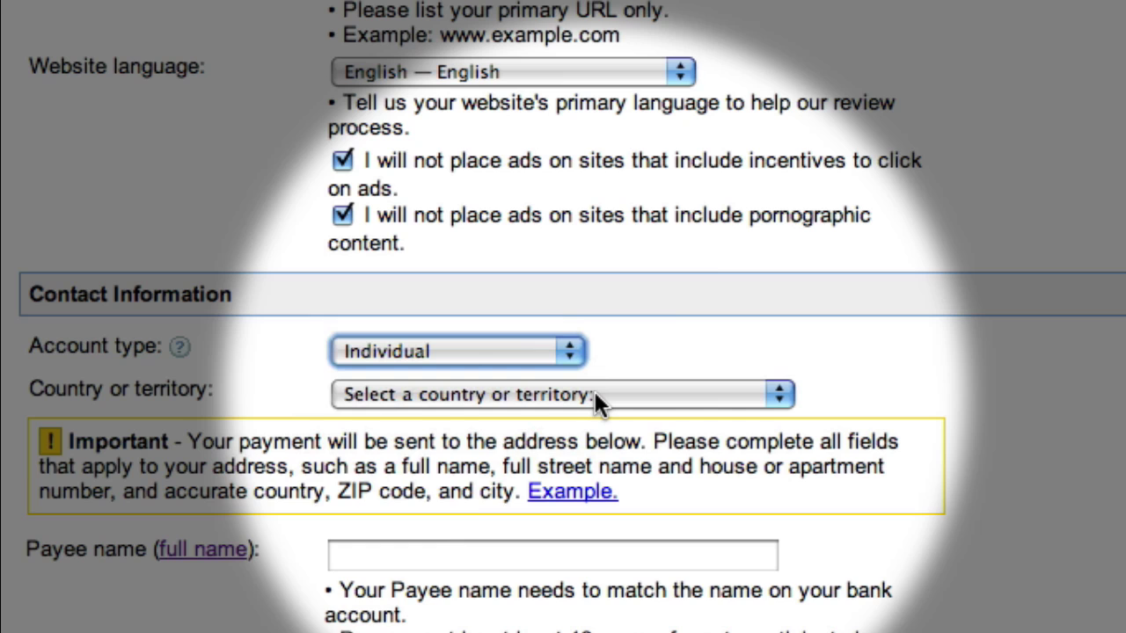
click(595, 398)
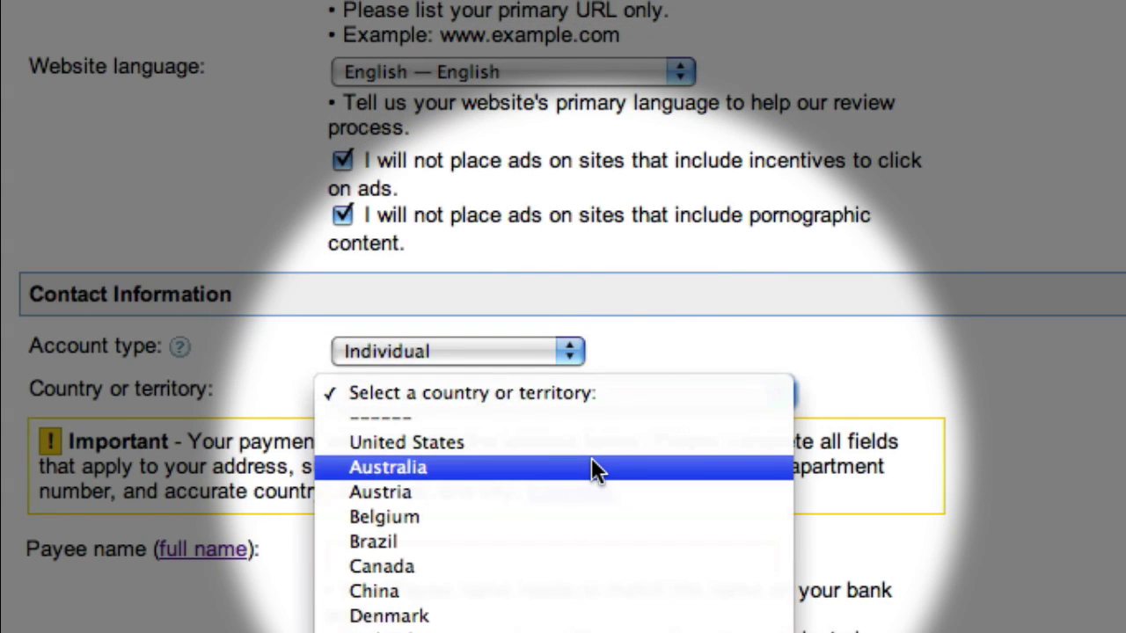
click(595, 468)
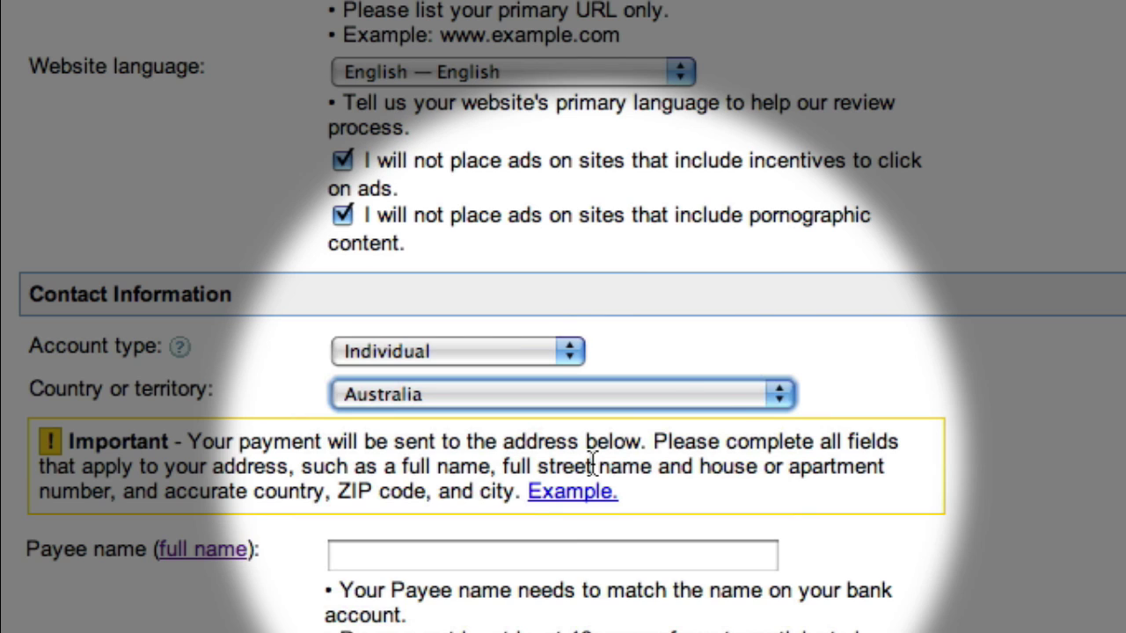
Further down the form, agree not to click on your own ads
scroll(592, 459, down, 2)
scroll(591, 460, down, 5)
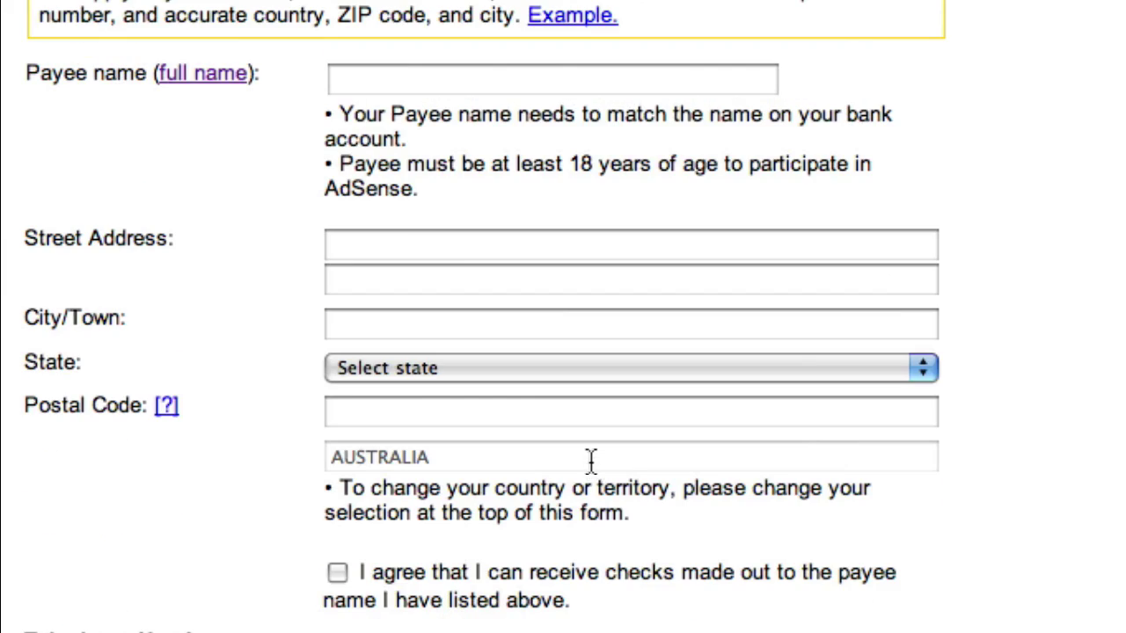
scroll(591, 461, down, 2)
scroll(591, 464, down, 3)
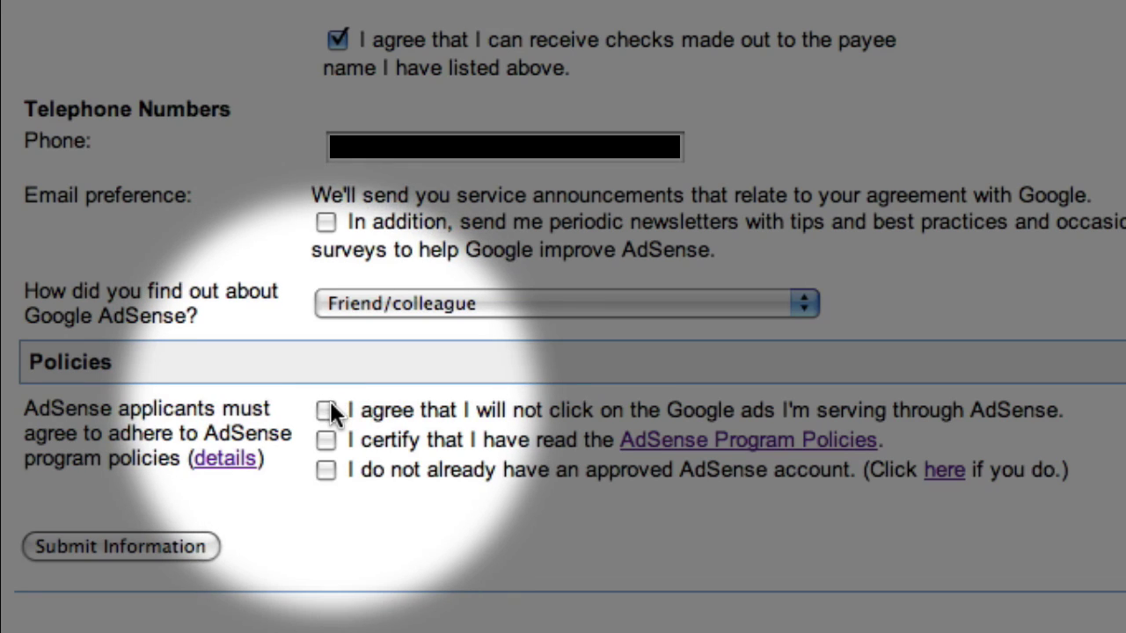
click(329, 404)
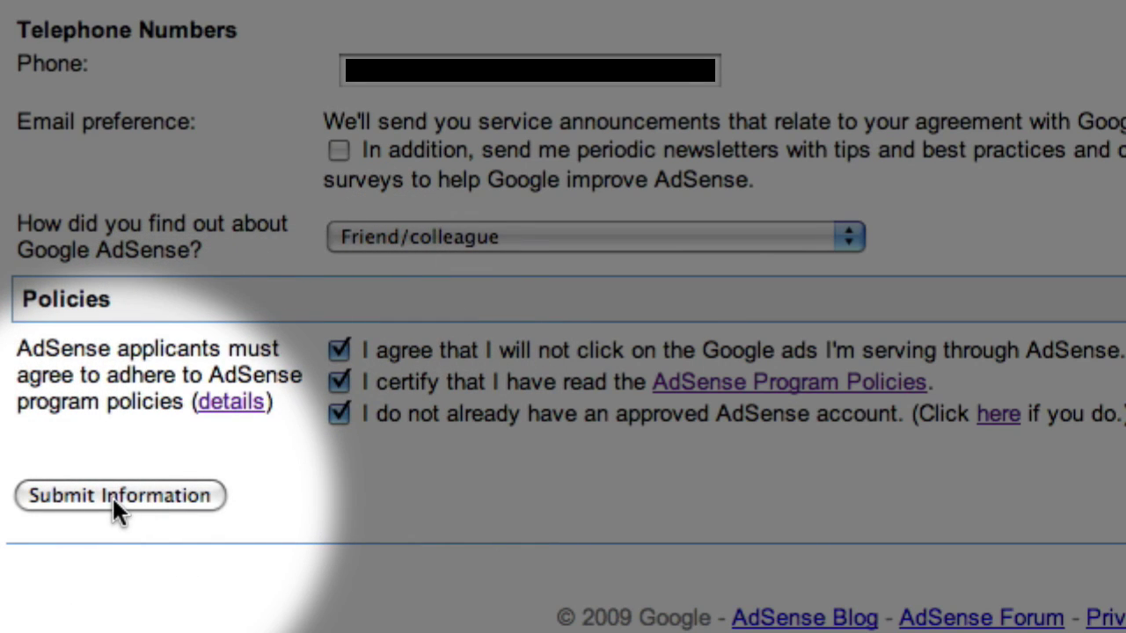
Submit the application information, keeping the new Google Account option on the confirmation page
click(112, 495)
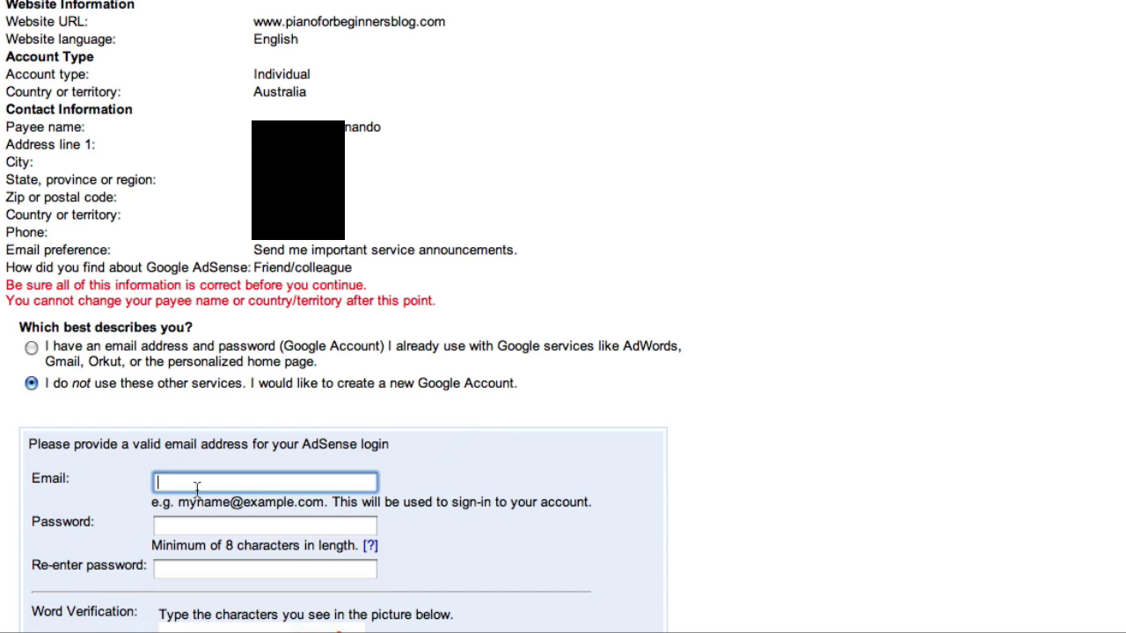
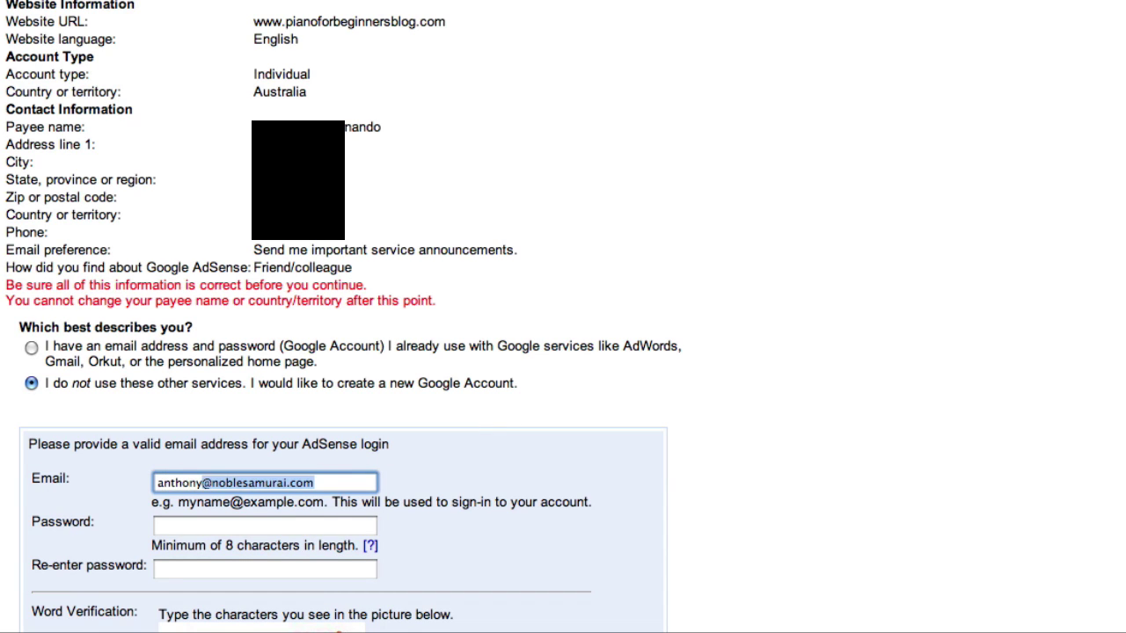
click(171, 522)
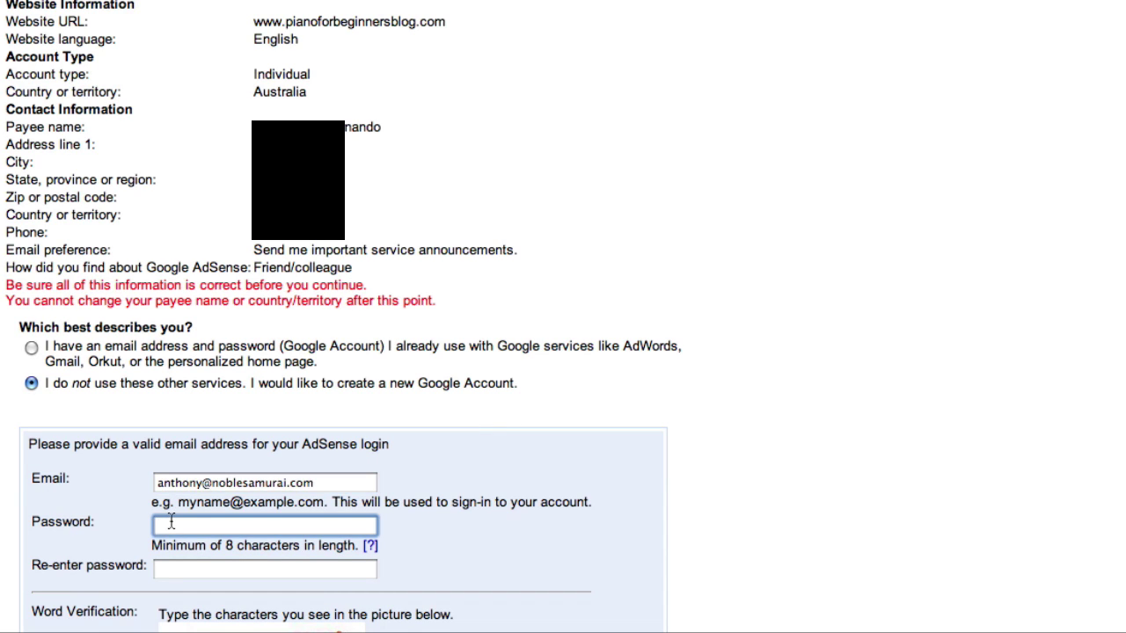
text(********)
click(185, 559)
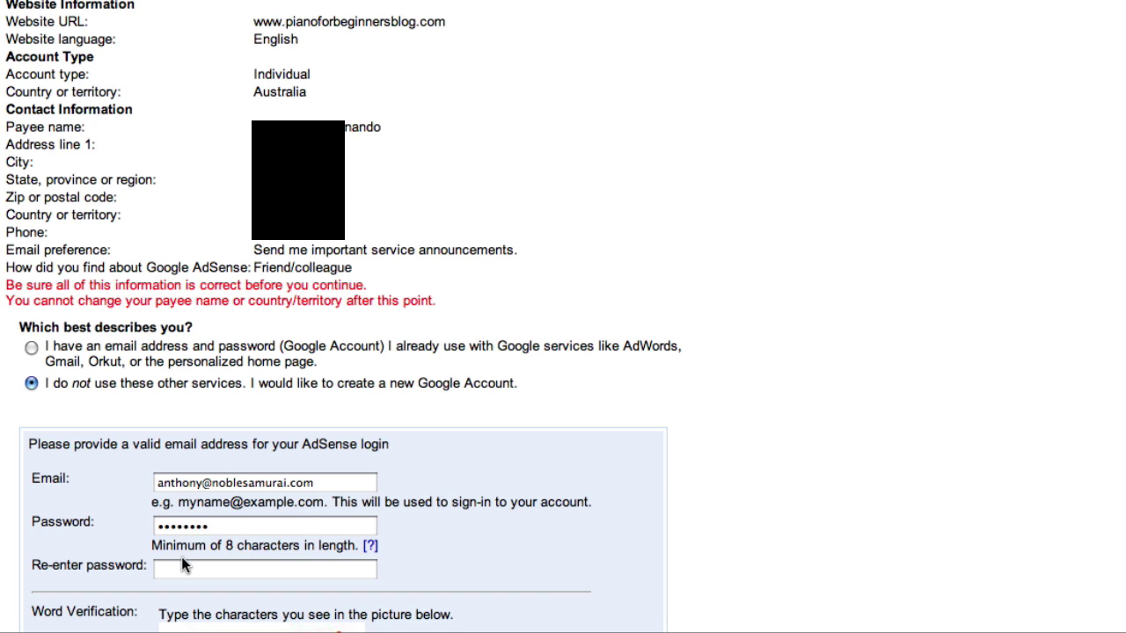
click(182, 559)
text(****)
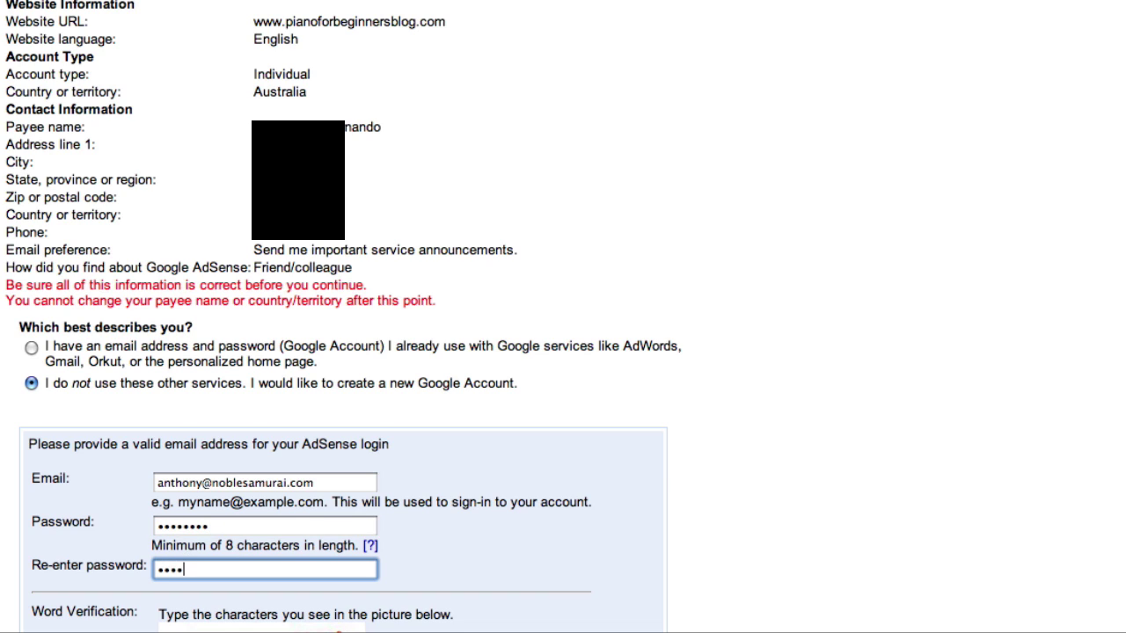
text(****)
Enter 'appeocent' as the word verification characters
scroll(170, 572, down, 2)
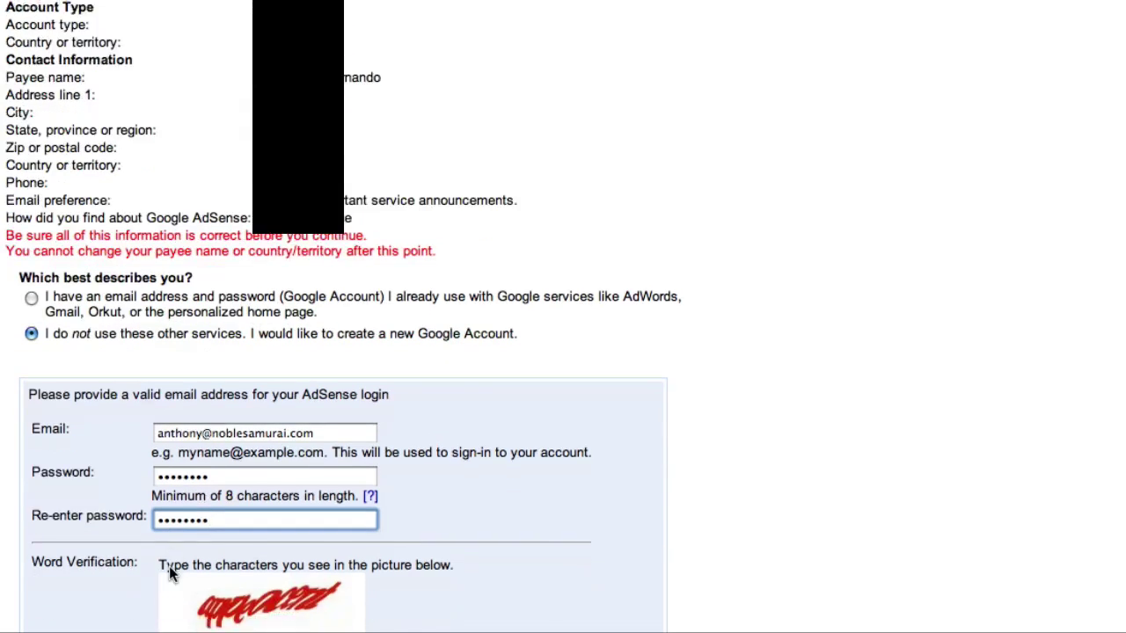
scroll(170, 572, down, 3)
click(181, 558)
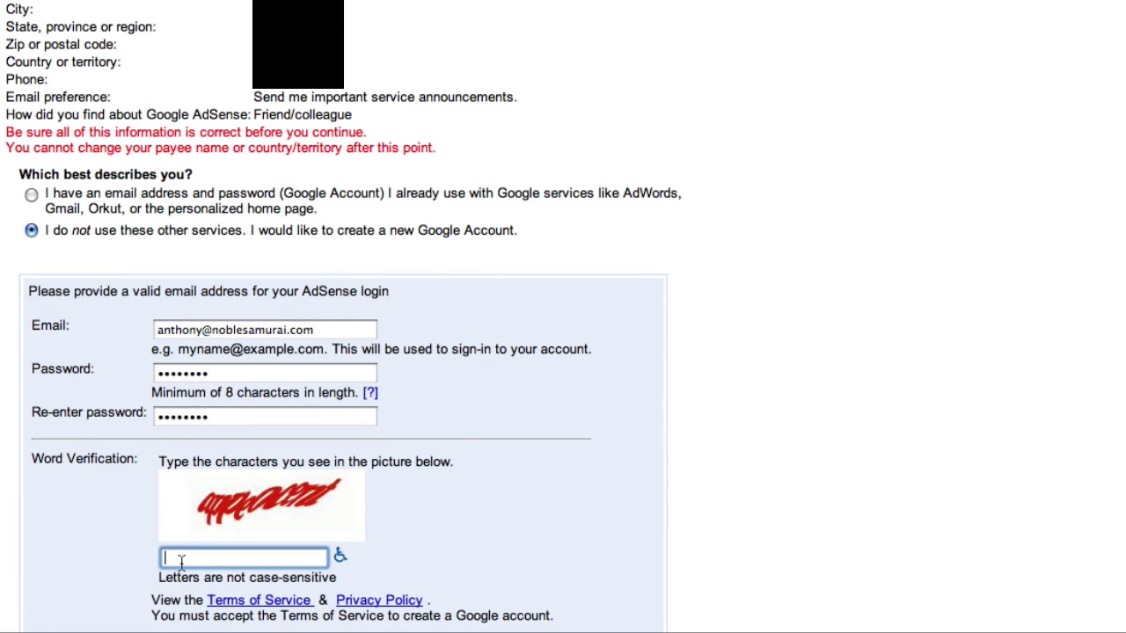
text(appeocent)
scroll(154, 558, down, 2)
scroll(154, 558, down, 3)
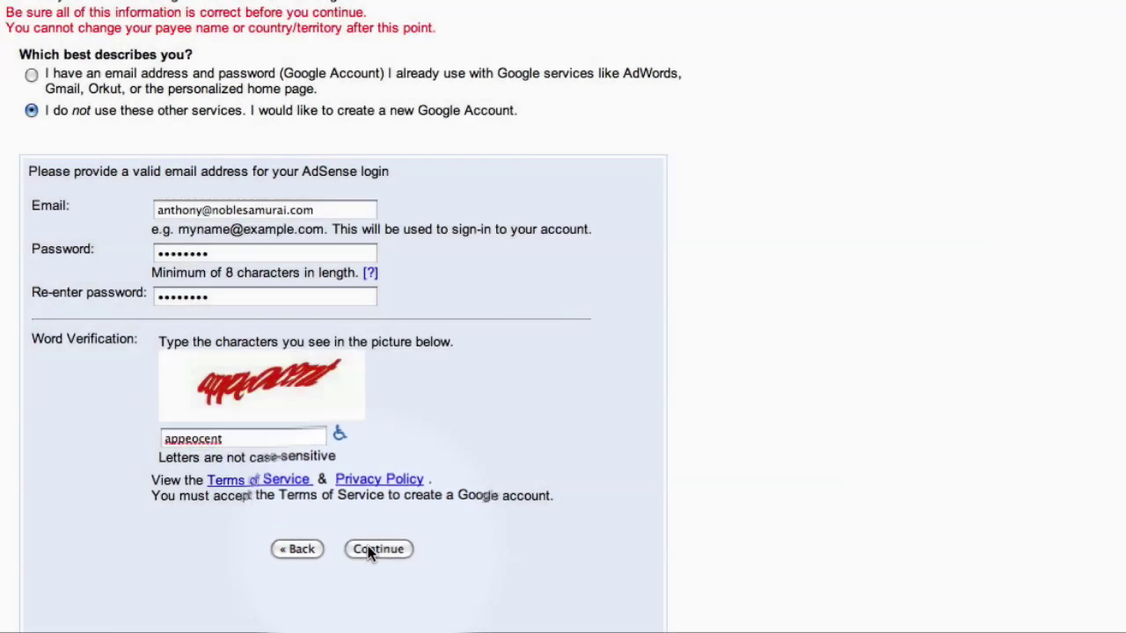
Continue creating the new Google Account so AdSense sends the verification email
click(369, 519)
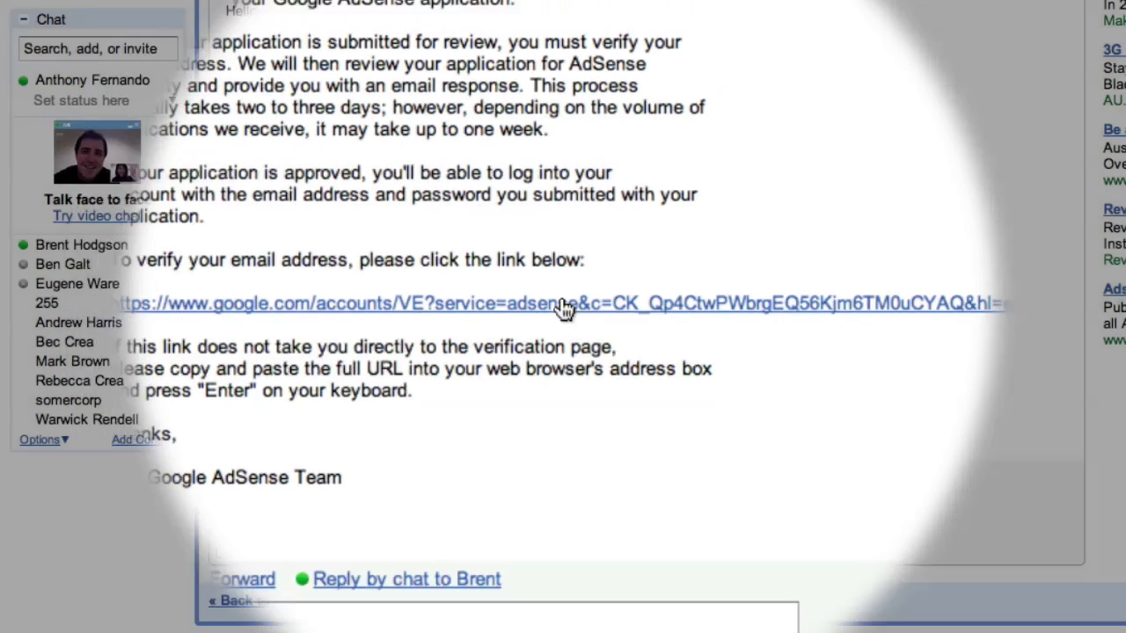
Follow the verification link in the AdSense email to confirm the address
click(564, 306)
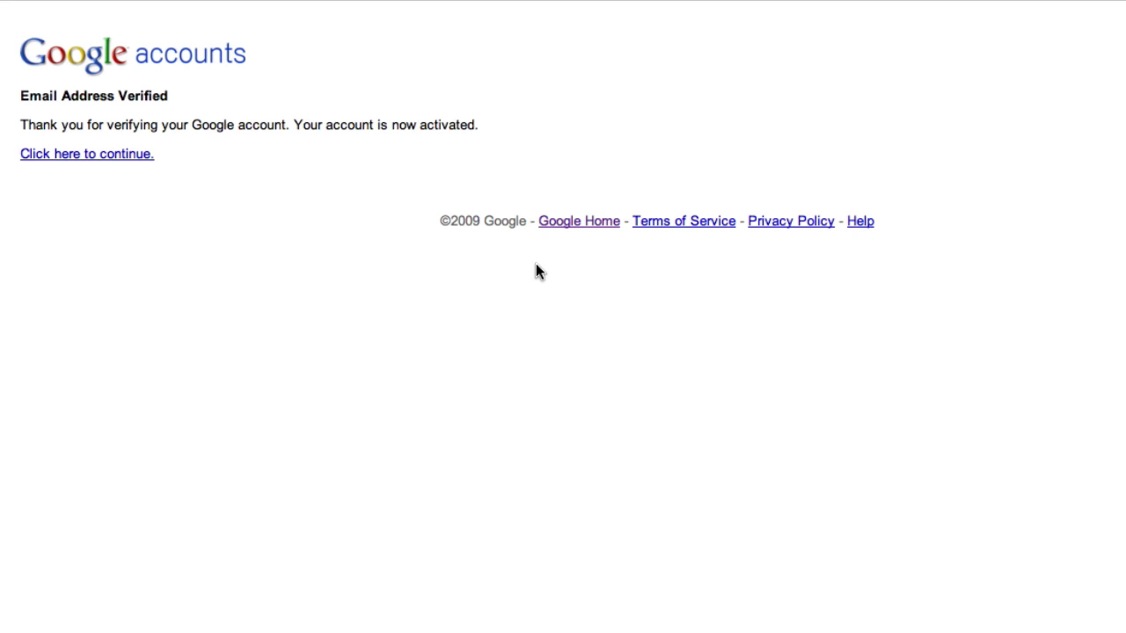